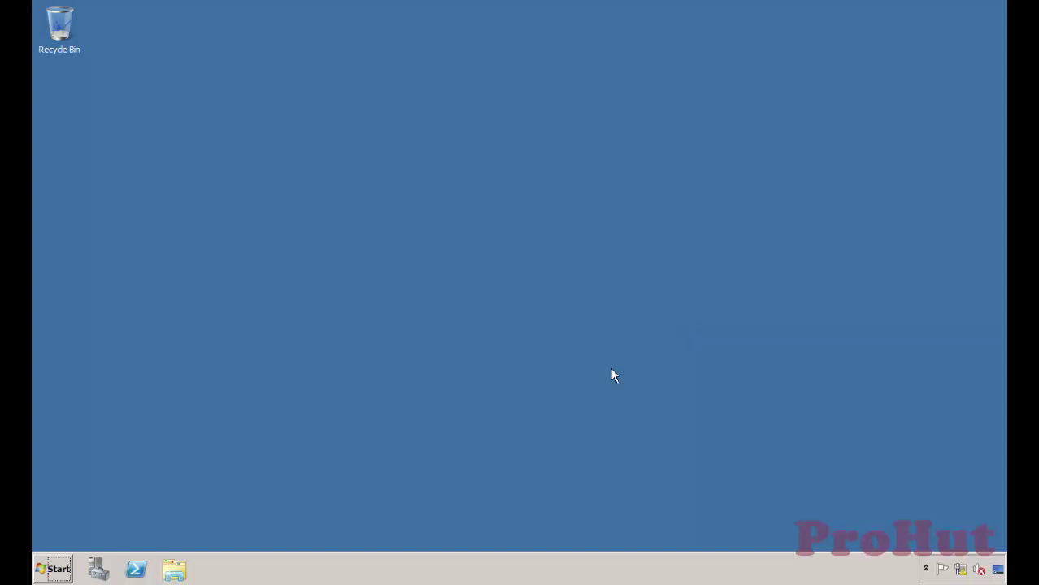
# Launch the XenApp Server installation from the XA6.5_2008R2_ML DVD and install the required .Net 3.5 SP1 Framework
pyautogui.click(52, 569)
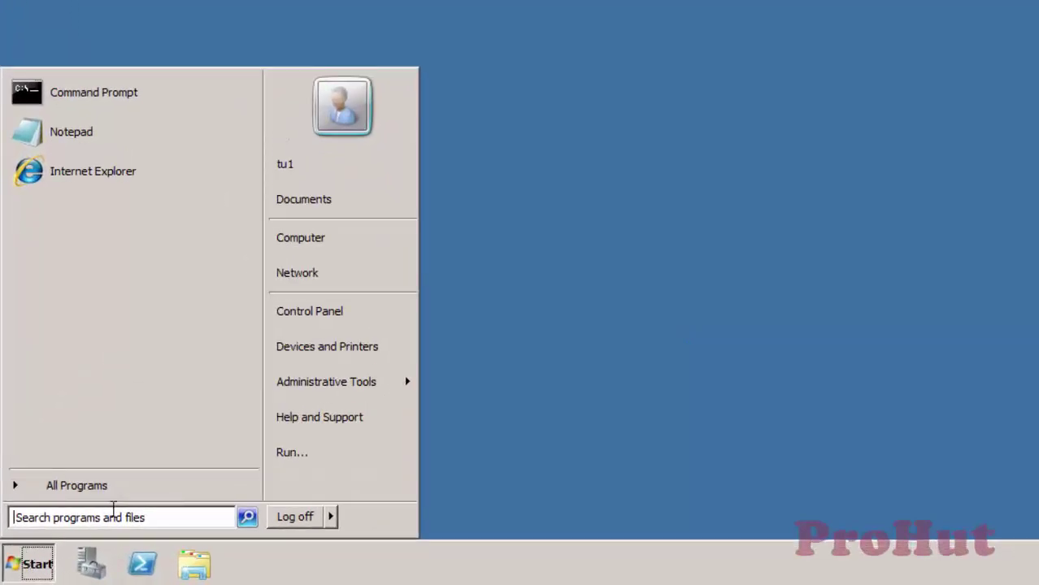
pyautogui.click(342, 238)
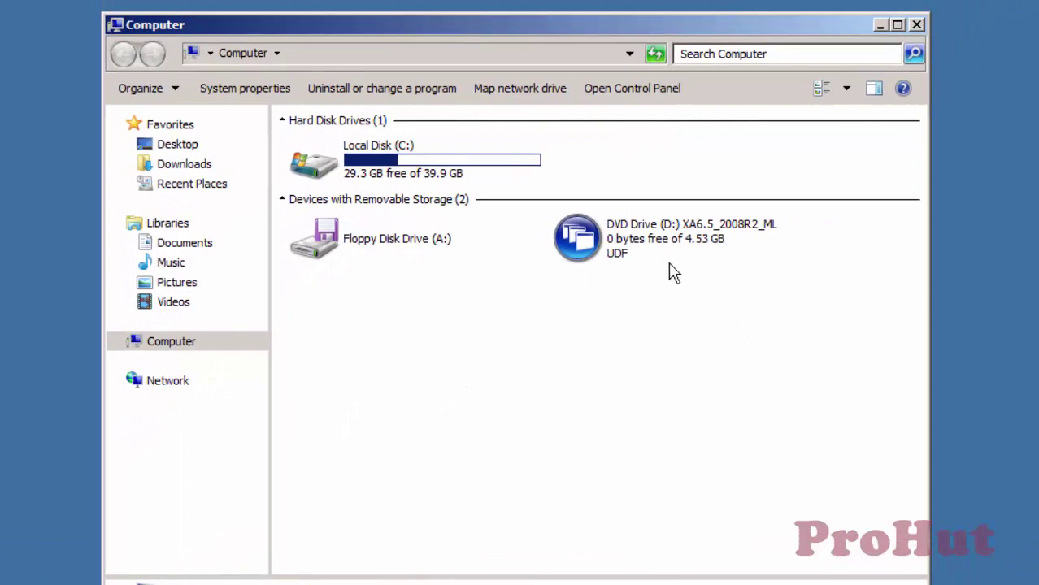
pyautogui.rightClick(629, 244)
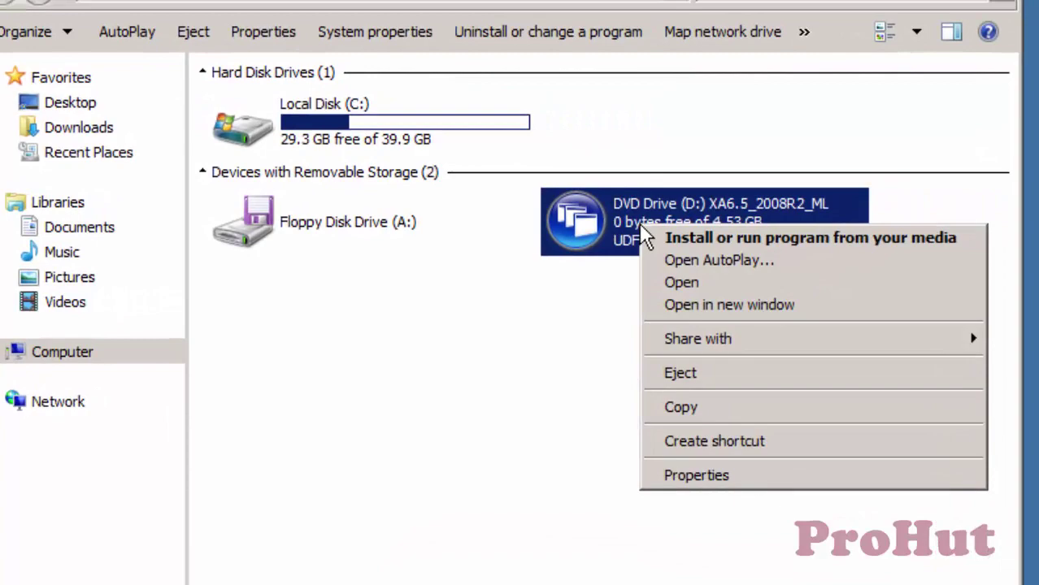
pyautogui.click(668, 238)
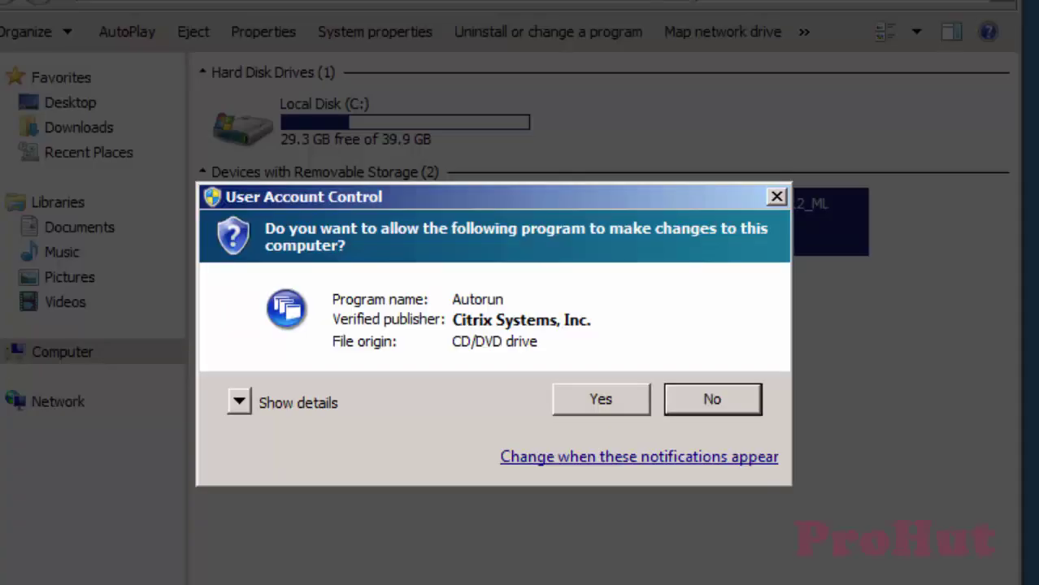
pyautogui.click(622, 399)
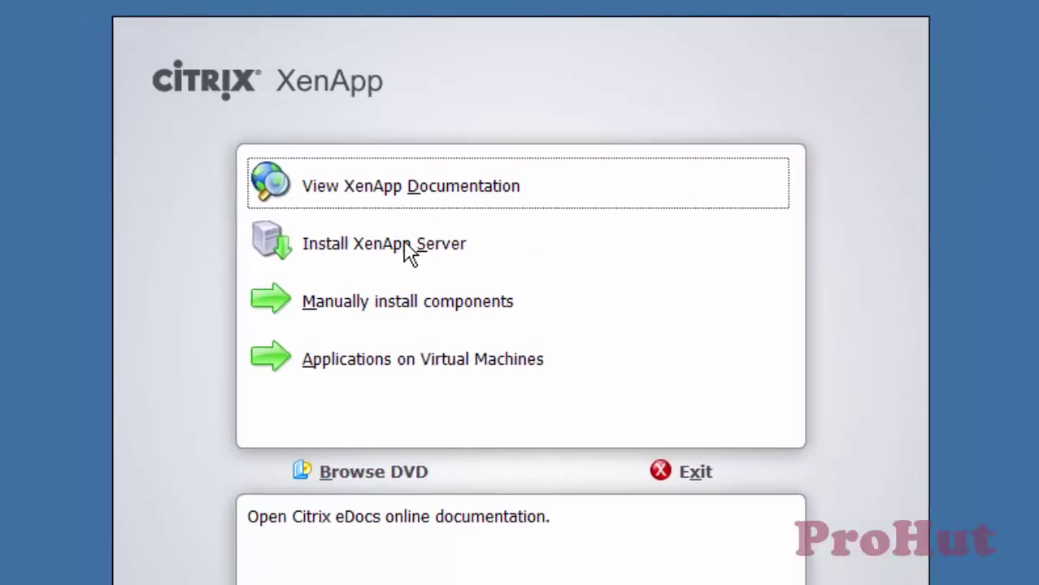
pyautogui.click(406, 252)
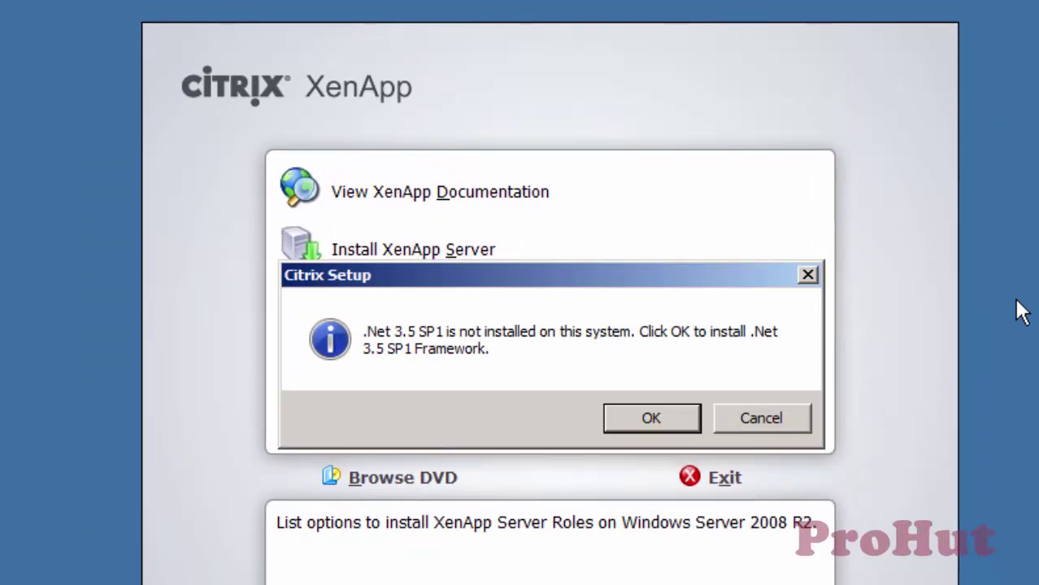
pyautogui.click(651, 419)
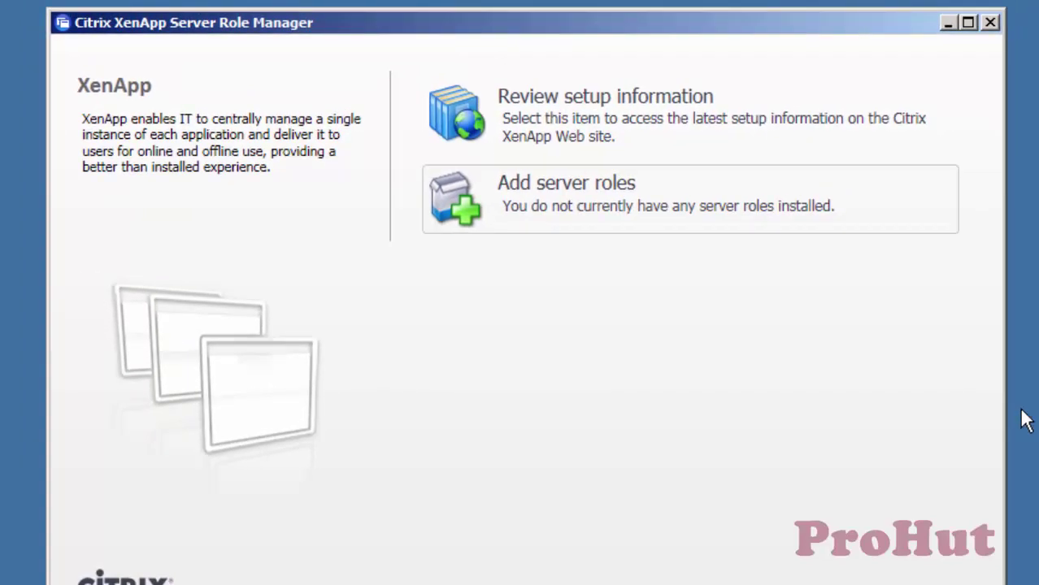
# Start adding server roles for the XenApp Platinum Edition and accept the license agreement
pyautogui.click(620, 220)
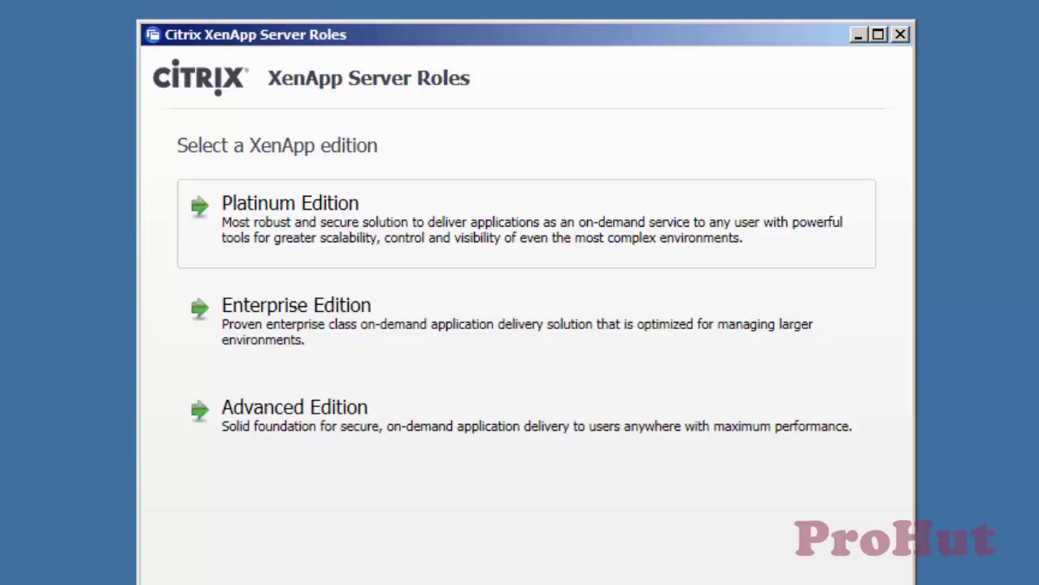
pyautogui.click(661, 220)
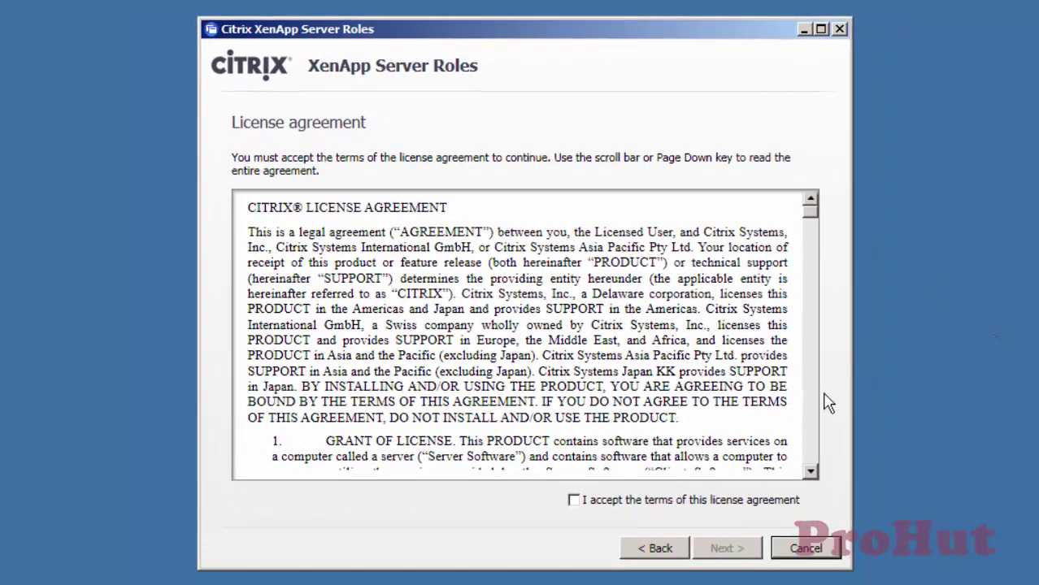
pyautogui.click(574, 500)
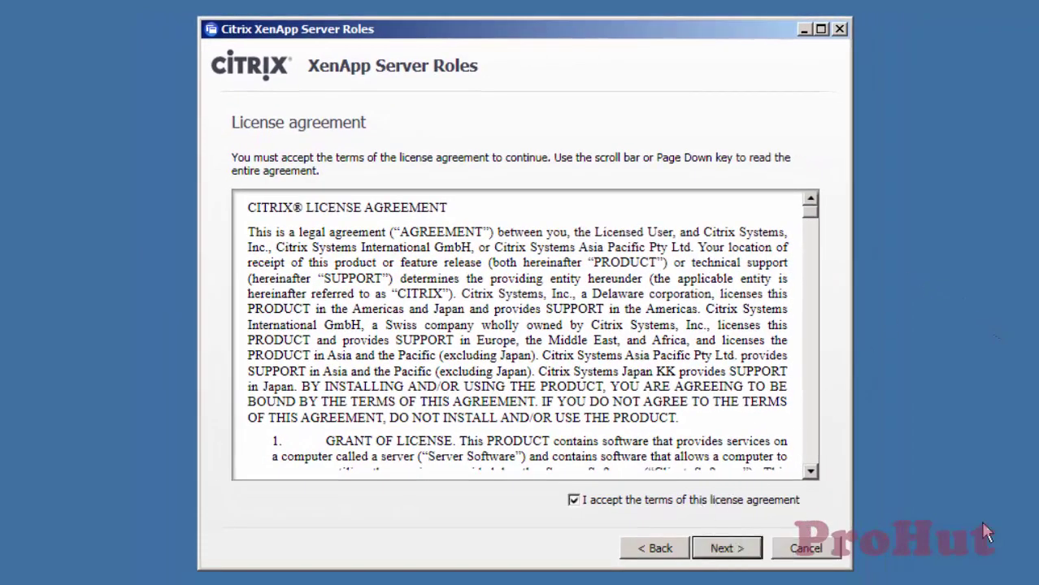
pyautogui.click(724, 548)
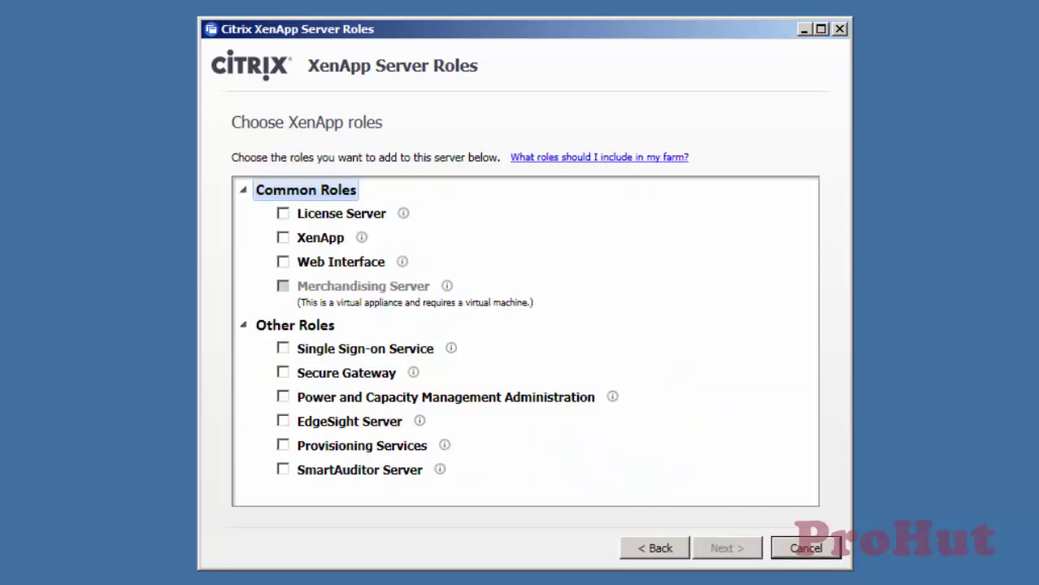
# Install the Web Interface role with its default component and prerequisites, and finish the setup wizard
pyautogui.moveTo(403, 264)
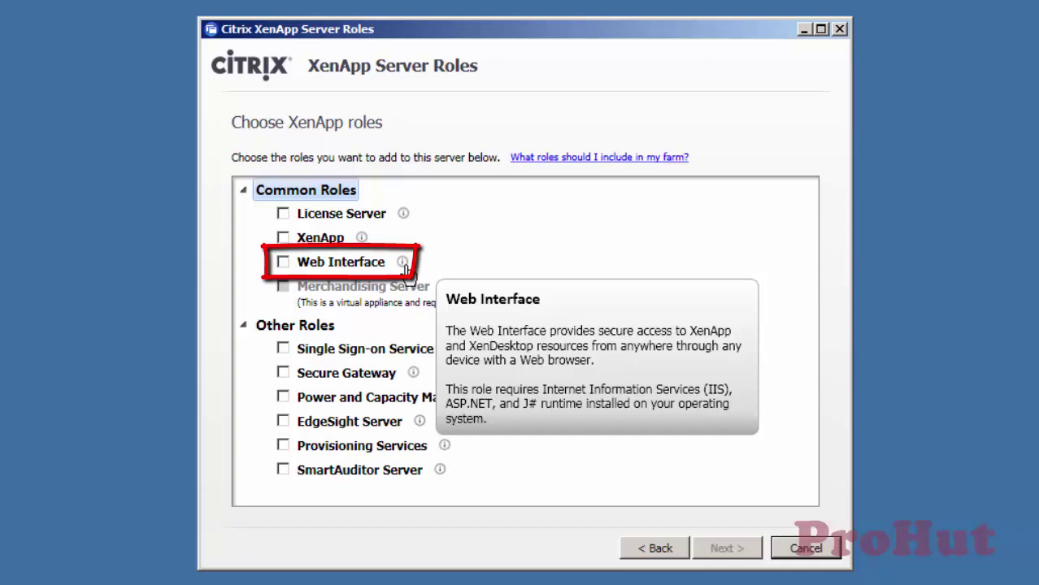
pyautogui.click(283, 262)
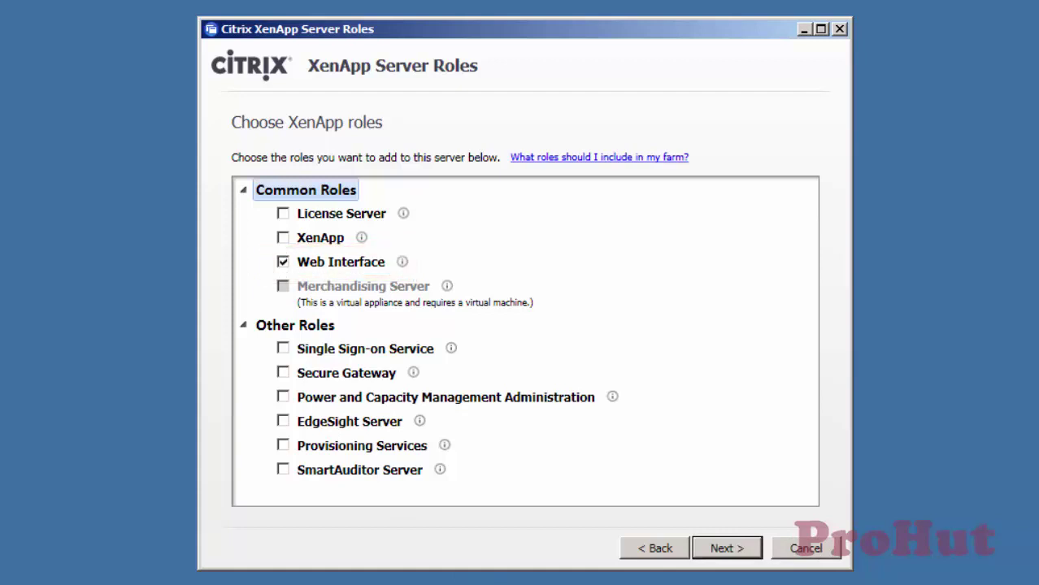
pyautogui.click(720, 550)
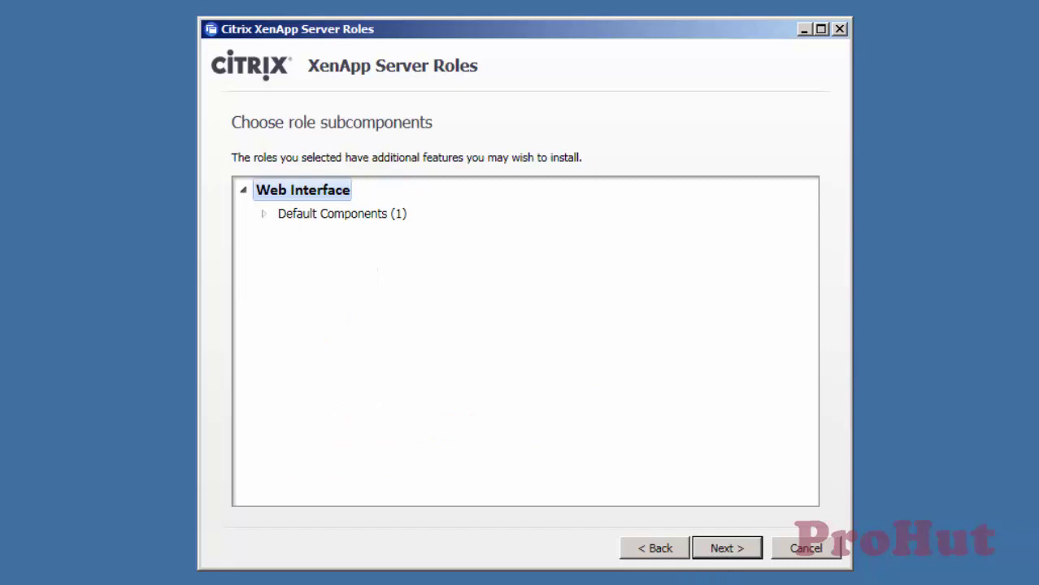
pyautogui.click(263, 215)
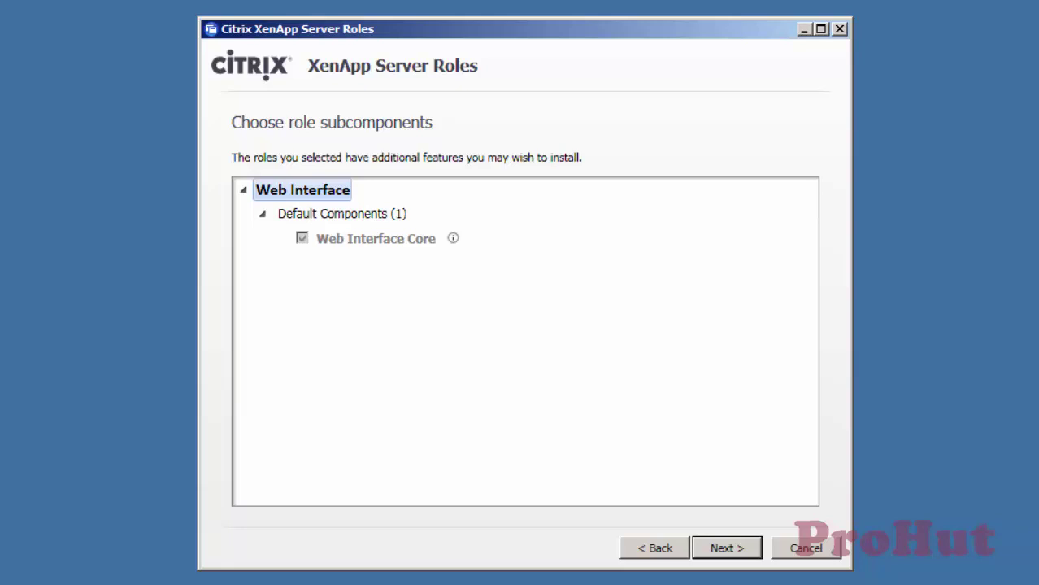
pyautogui.click(740, 550)
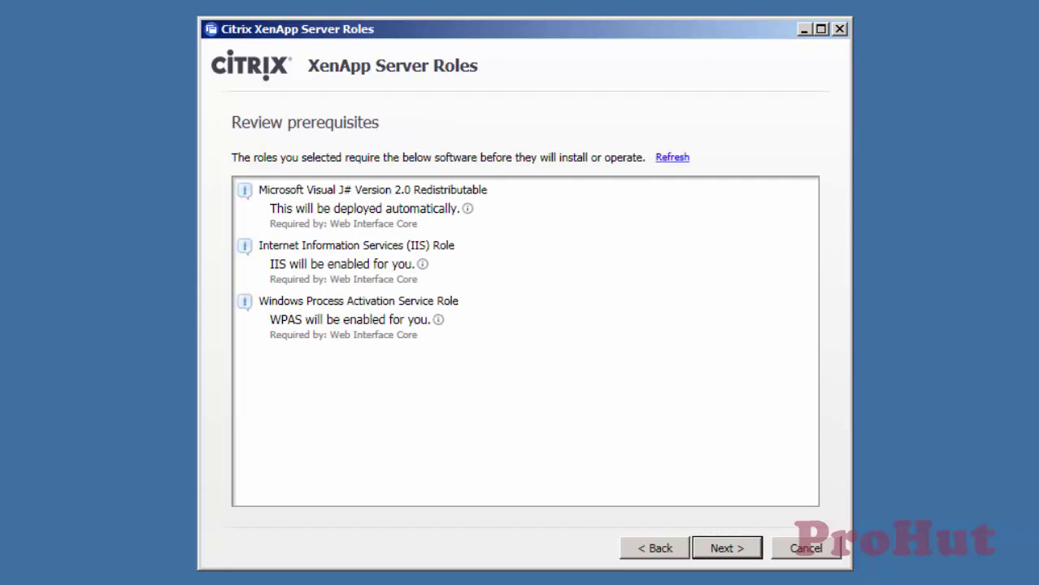
pyautogui.click(737, 554)
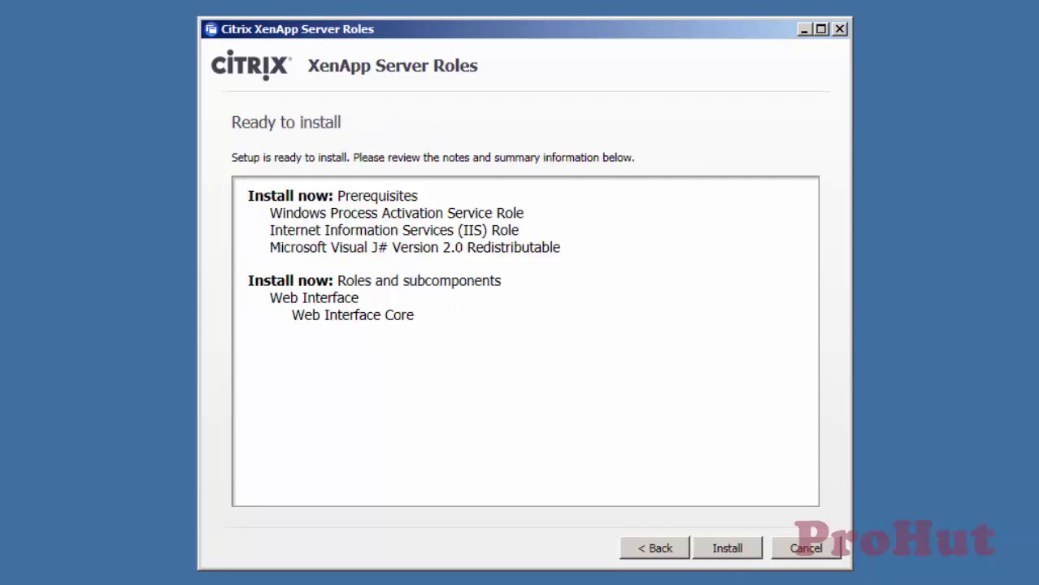
pyautogui.click(731, 551)
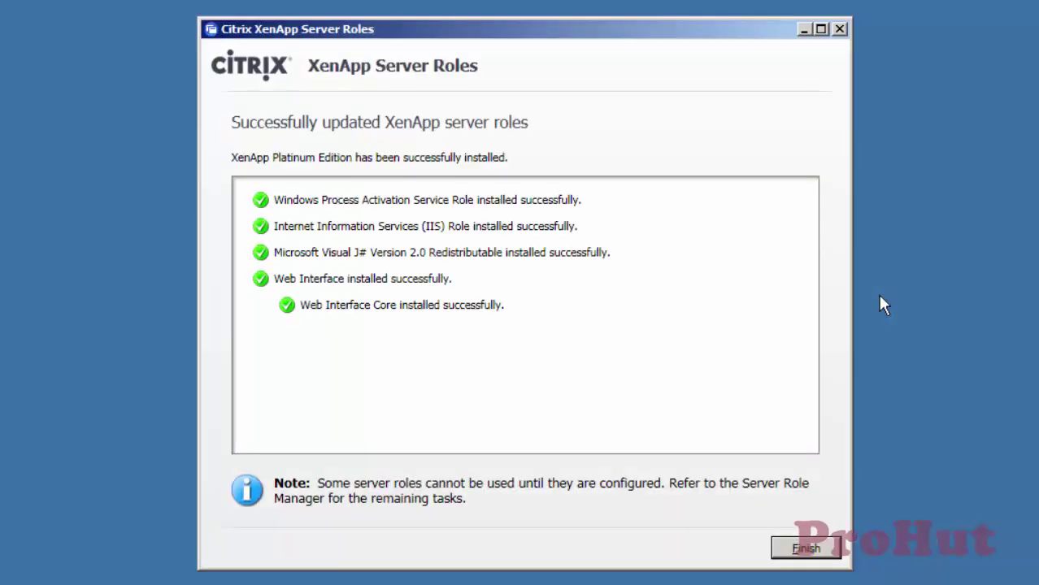
pyautogui.click(805, 548)
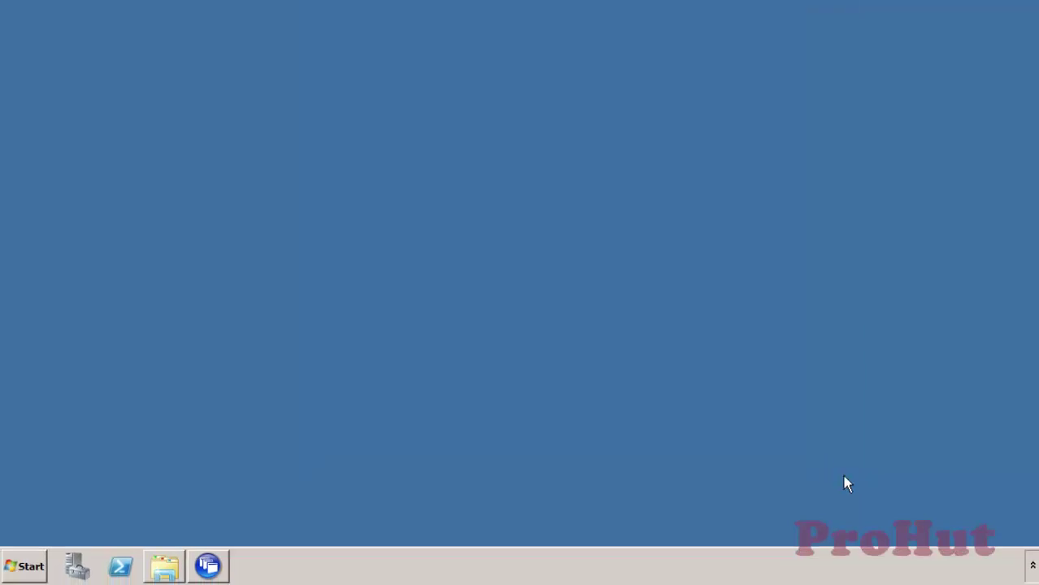
# Open the Web Interface configuration console from the XenApp Server Role Manager and minimize the Role Manager
pyautogui.click(209, 567)
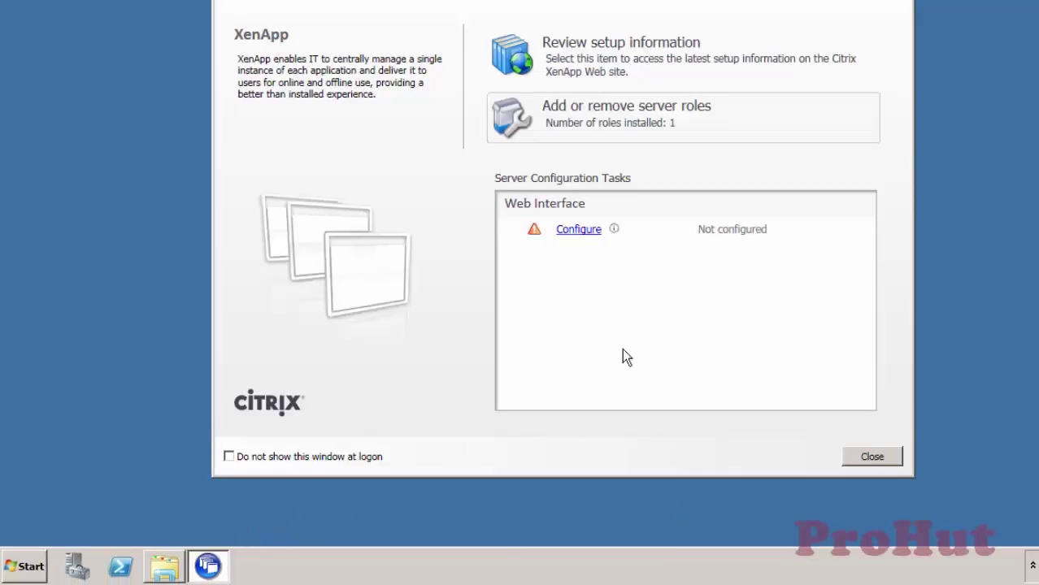
pyautogui.click(580, 231)
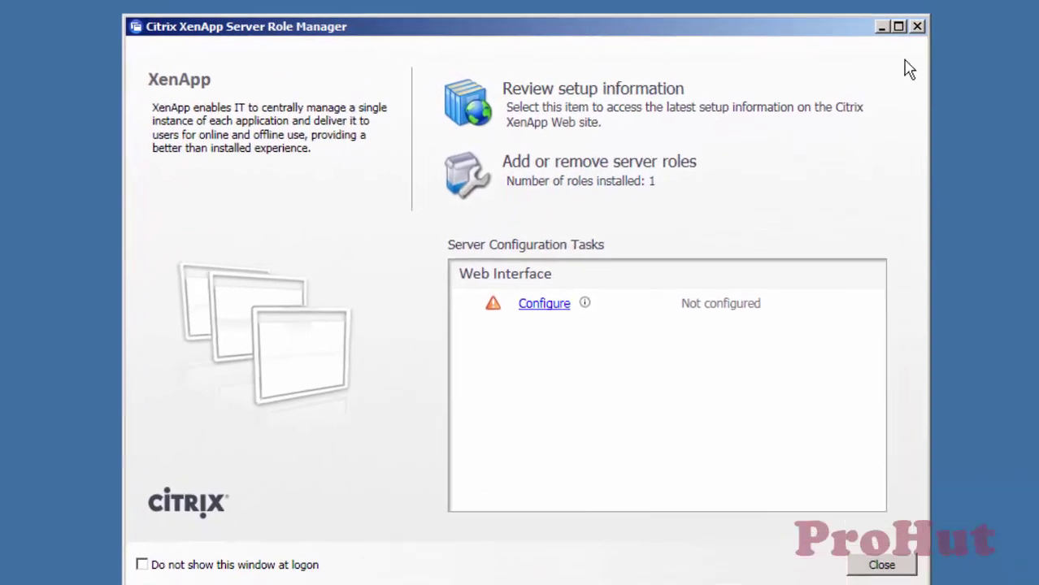
pyautogui.click(883, 37)
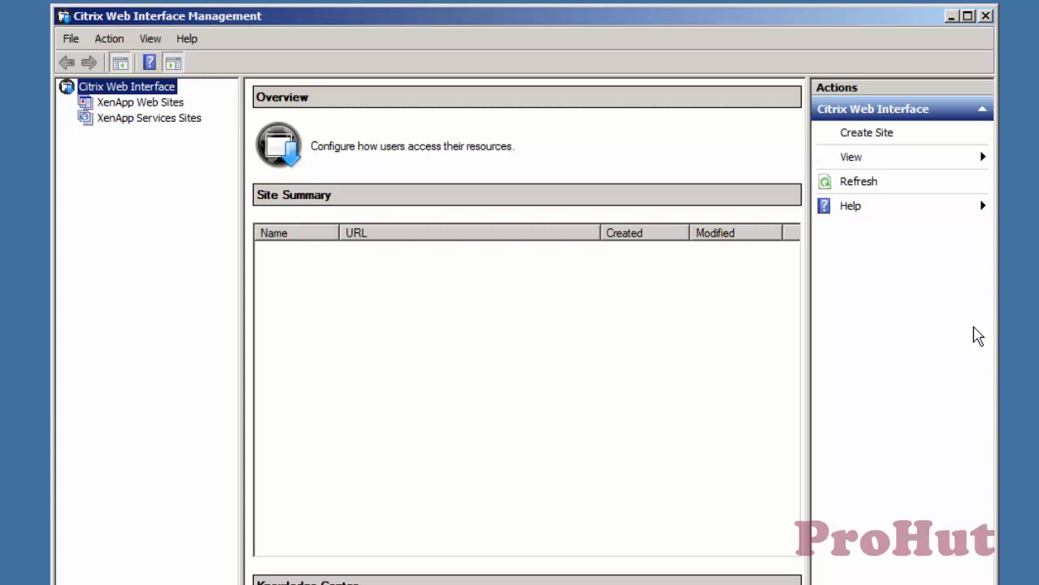
# Start a new XenApp Web site named XenApp on Default Web Site and make it the IIS site's default page
pyautogui.click(148, 106)
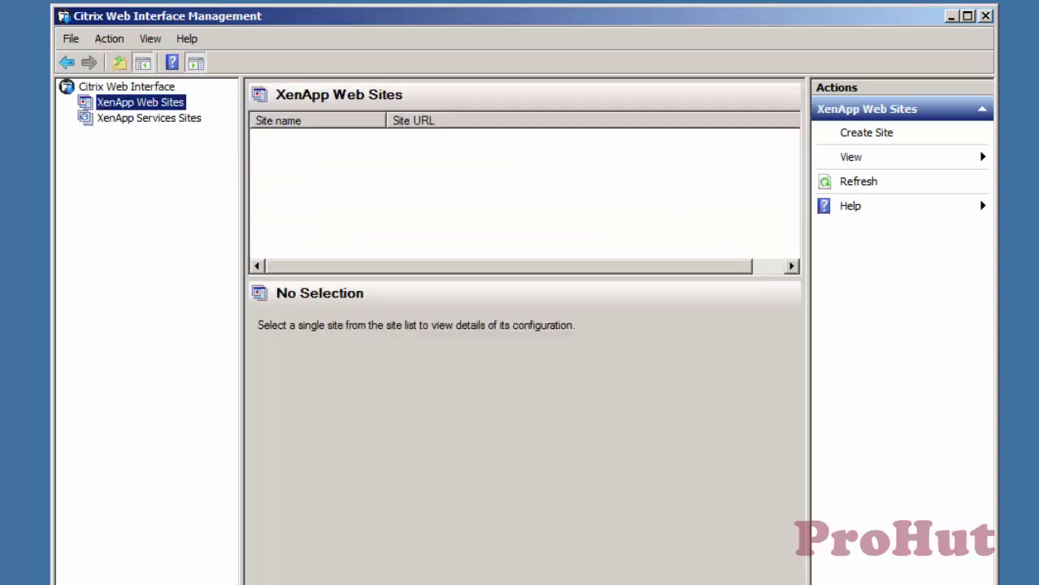
pyautogui.click(868, 137)
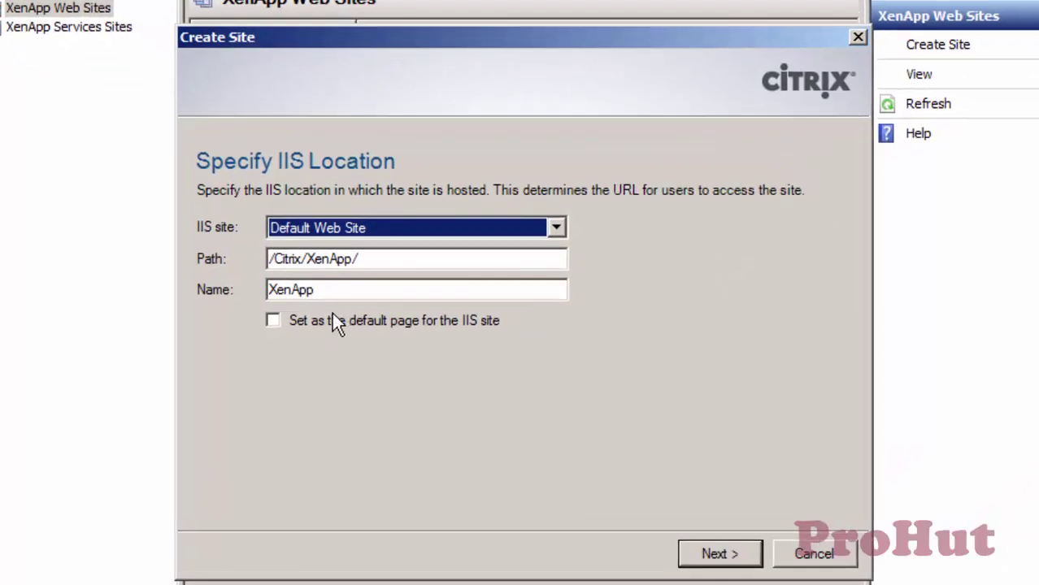
pyautogui.click(332, 321)
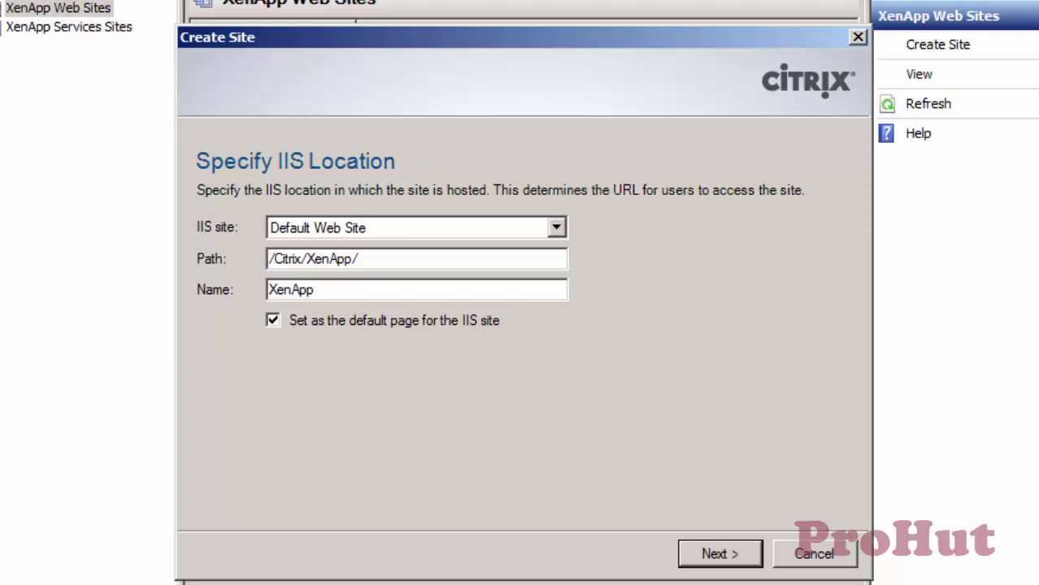
pyautogui.click(741, 560)
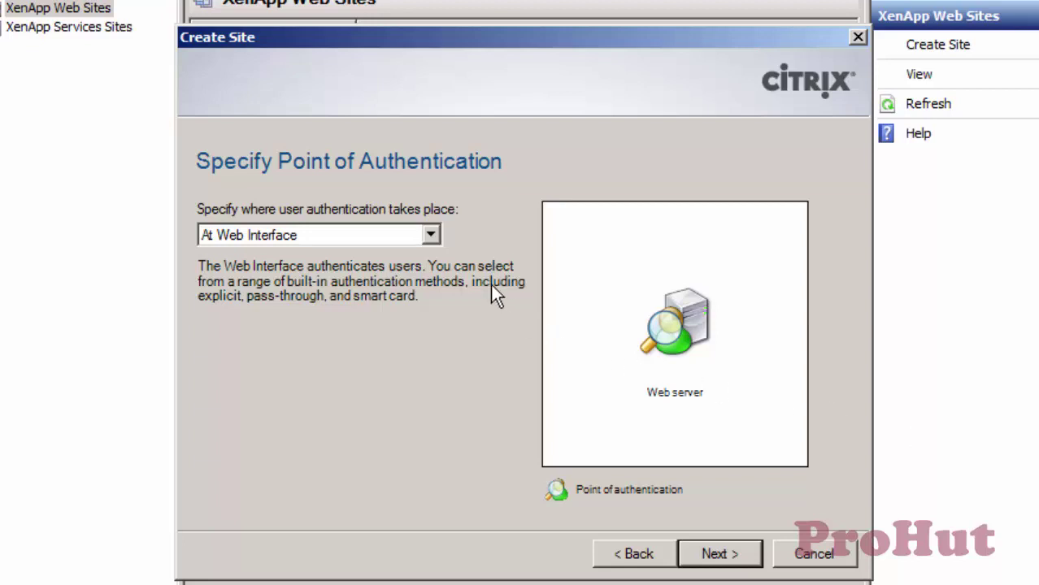
# Keep the point of authentication at Web Interface and create the site with the summarized settings
pyautogui.click(430, 235)
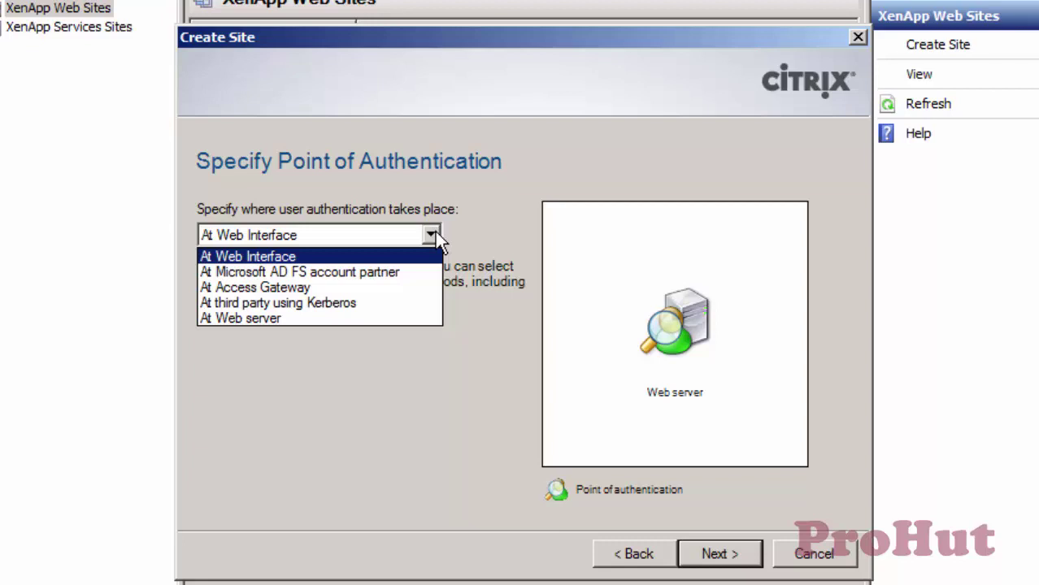
pyautogui.click(435, 233)
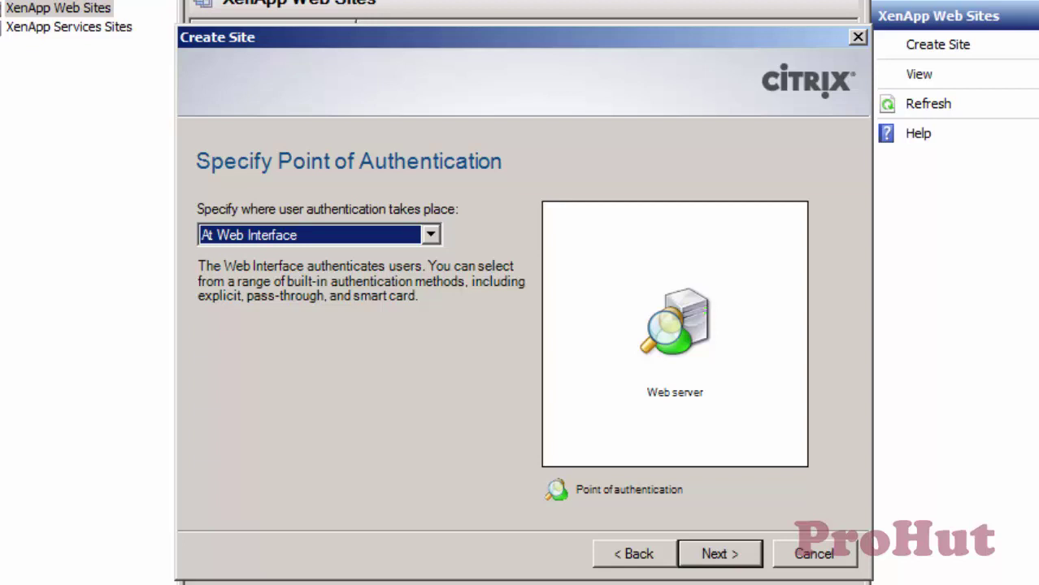
pyautogui.click(736, 561)
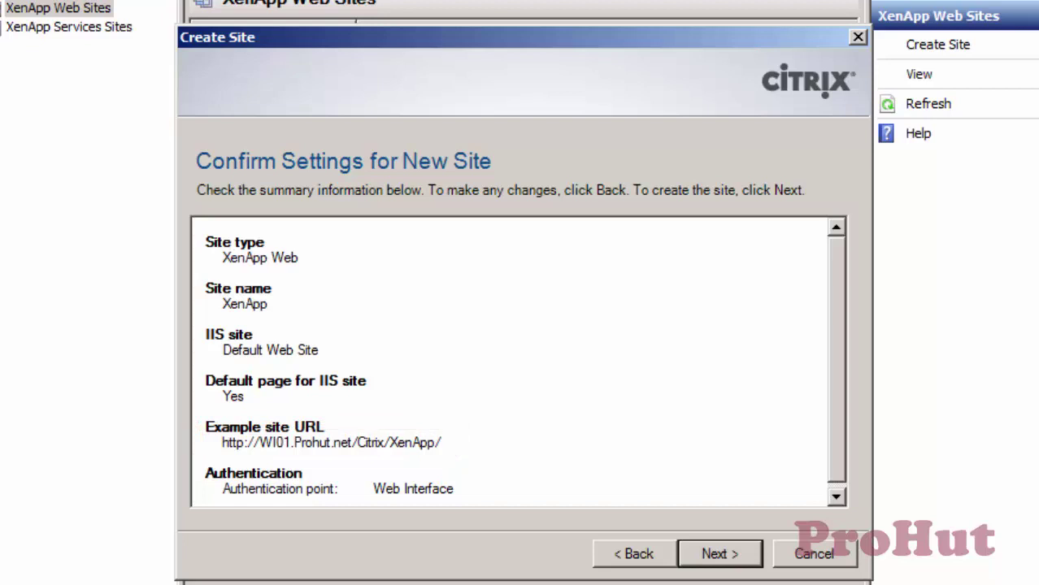
pyautogui.click(720, 554)
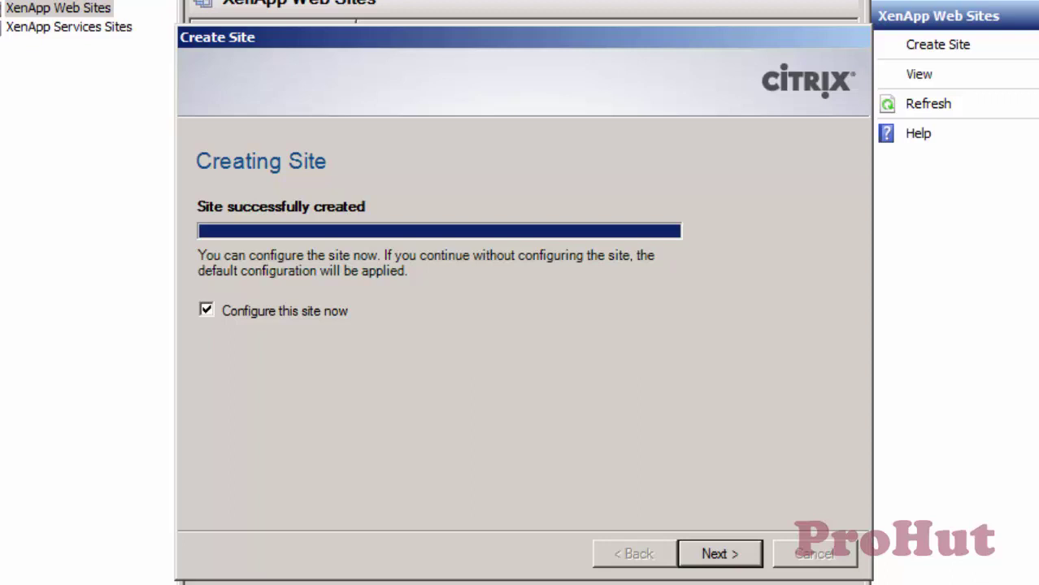
# Continue to the site's initial configuration, name the farm NewFarm, and add the server CTX01
pyautogui.click(756, 560)
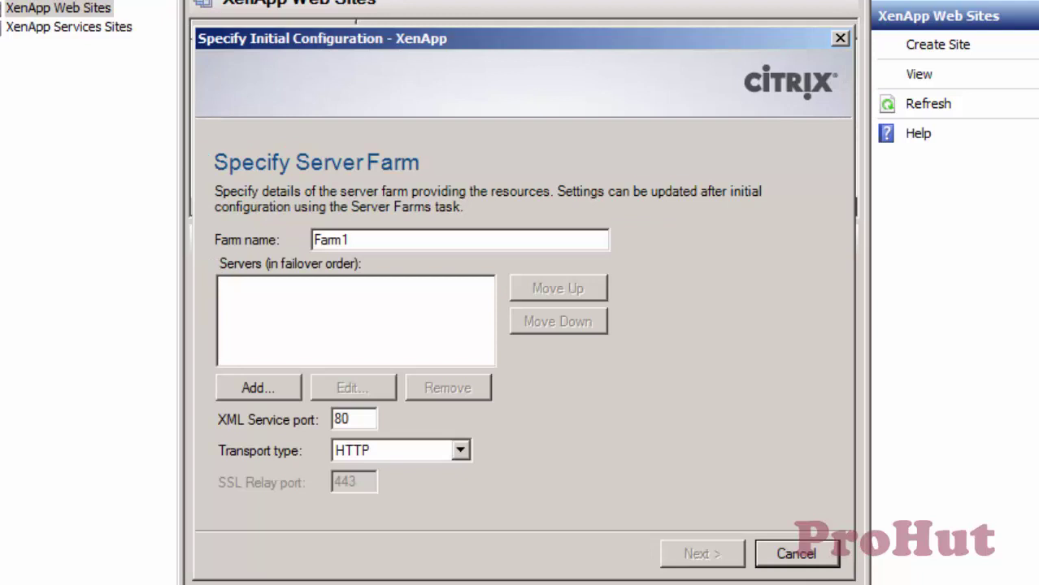
pyautogui.doubleClick(364, 236)
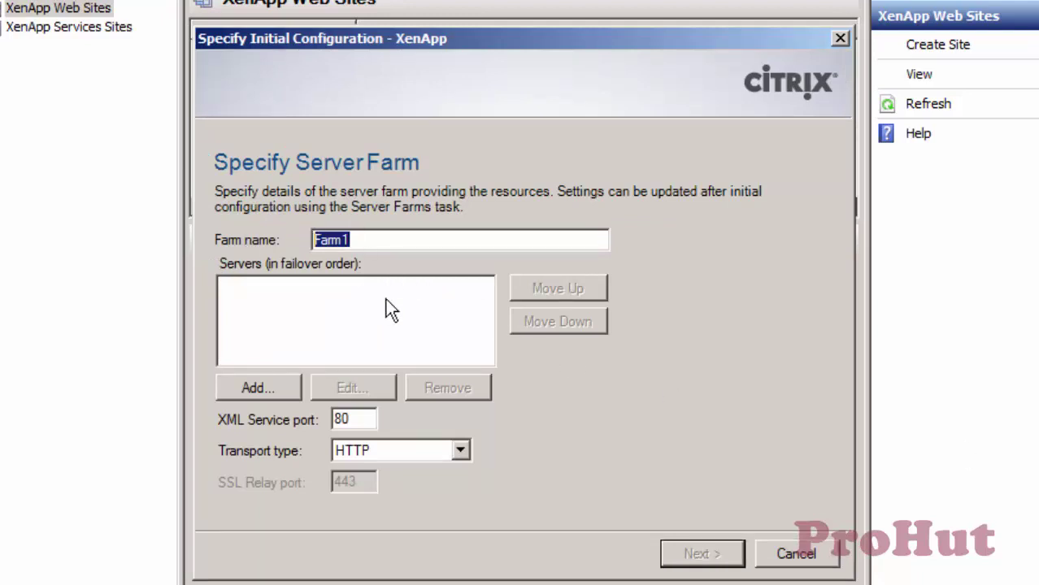
pyautogui.write('New')
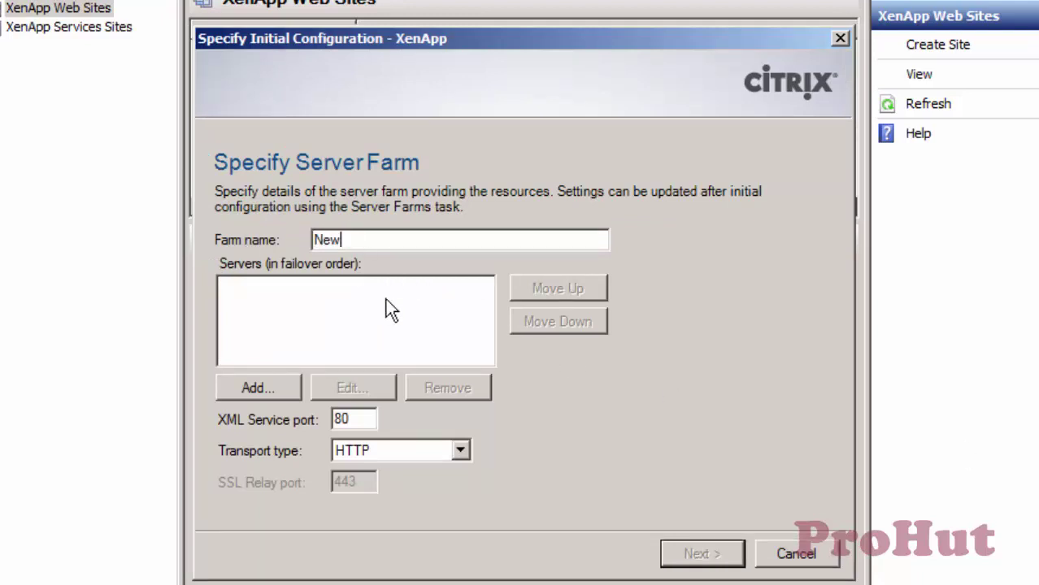
pyautogui.write('Farm')
pyautogui.click(257, 388)
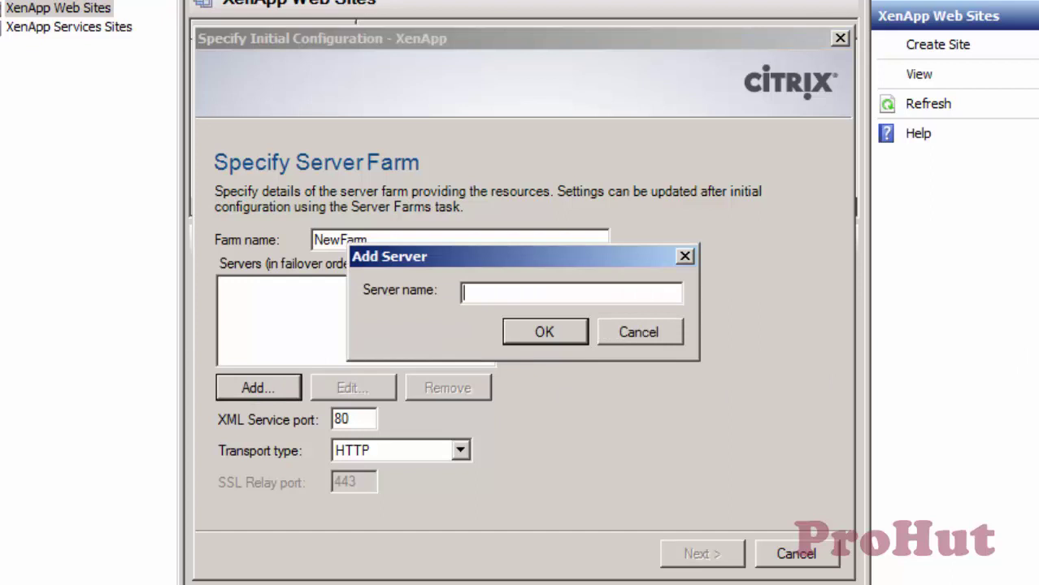
pyautogui.write('CTX01')
pyautogui.click(557, 335)
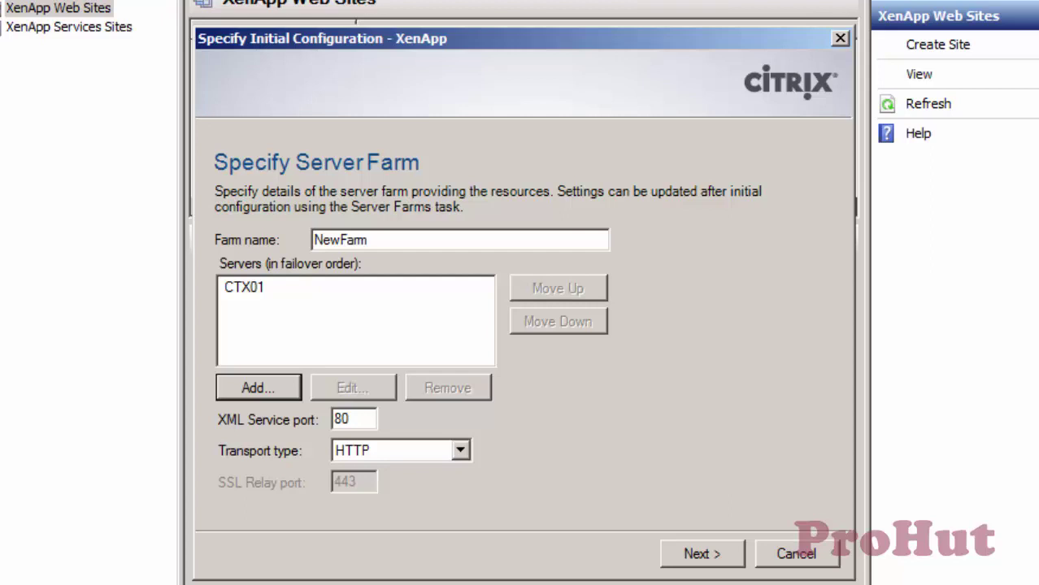
# Accept the farm's XML Service port 80 over HTTP and keep Explicit authentication with any domains allowed
pyautogui.click(726, 557)
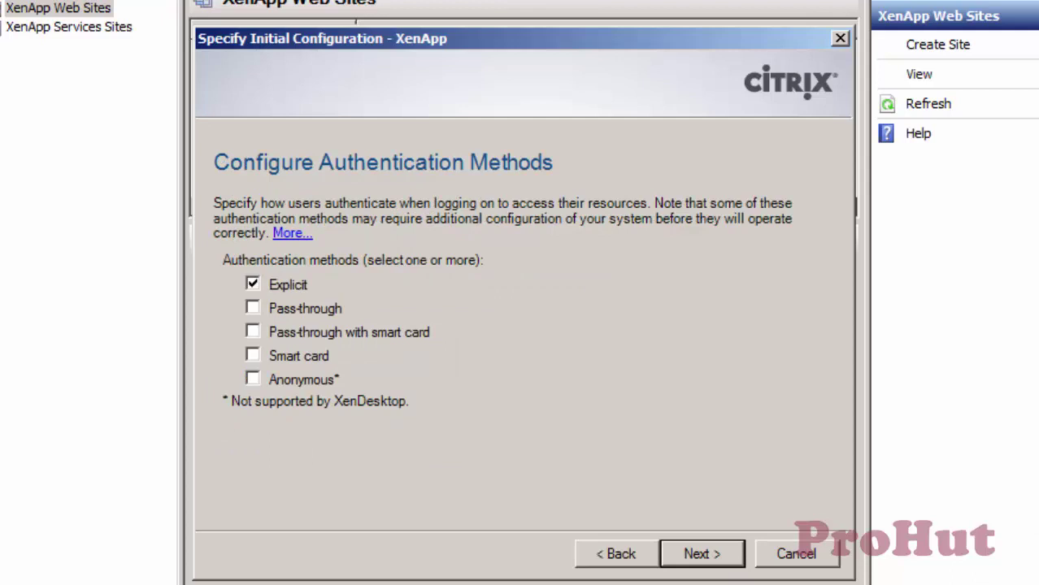
pyautogui.press('Tab')
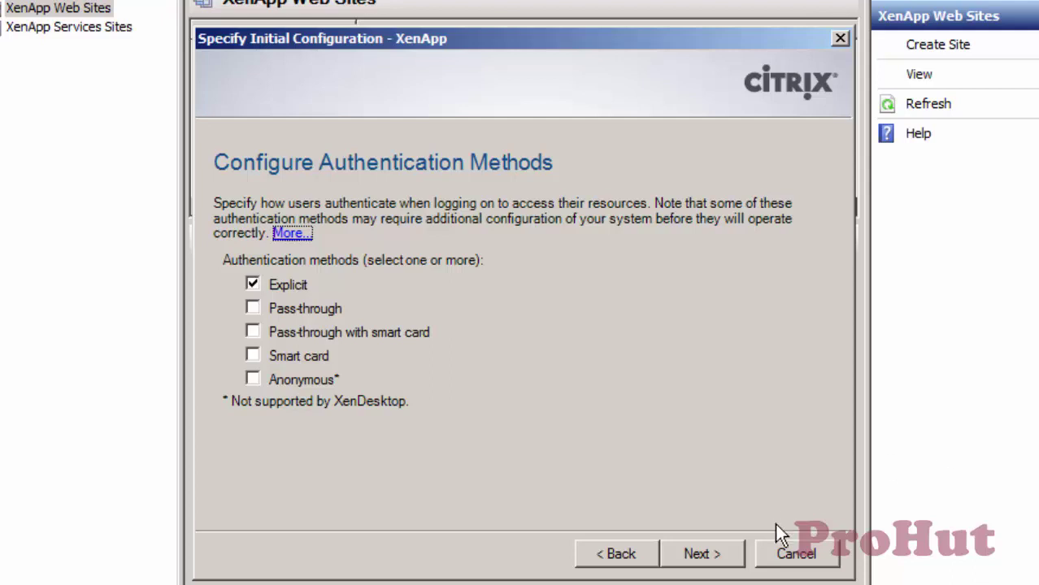
pyautogui.click(712, 561)
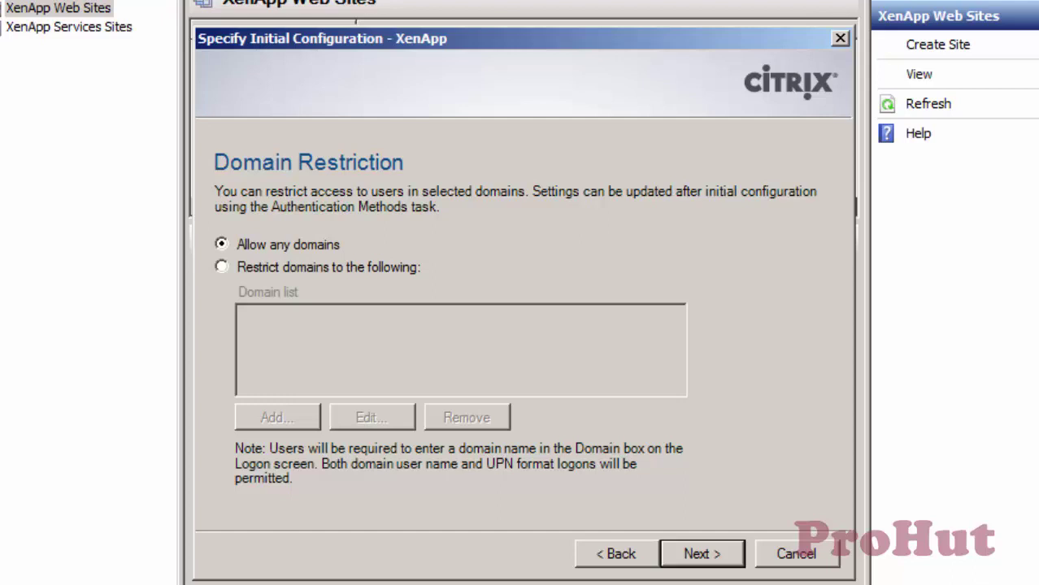
pyautogui.click(719, 561)
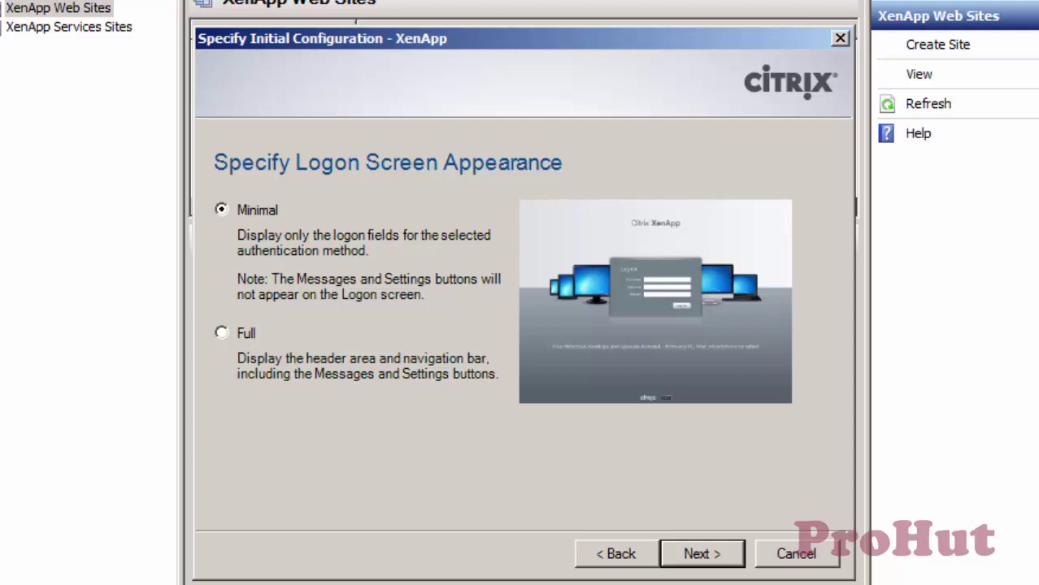
# Finish the initial configuration with the Minimal logon screen and Online resource type, and display the XenApp site's details
pyautogui.click(726, 556)
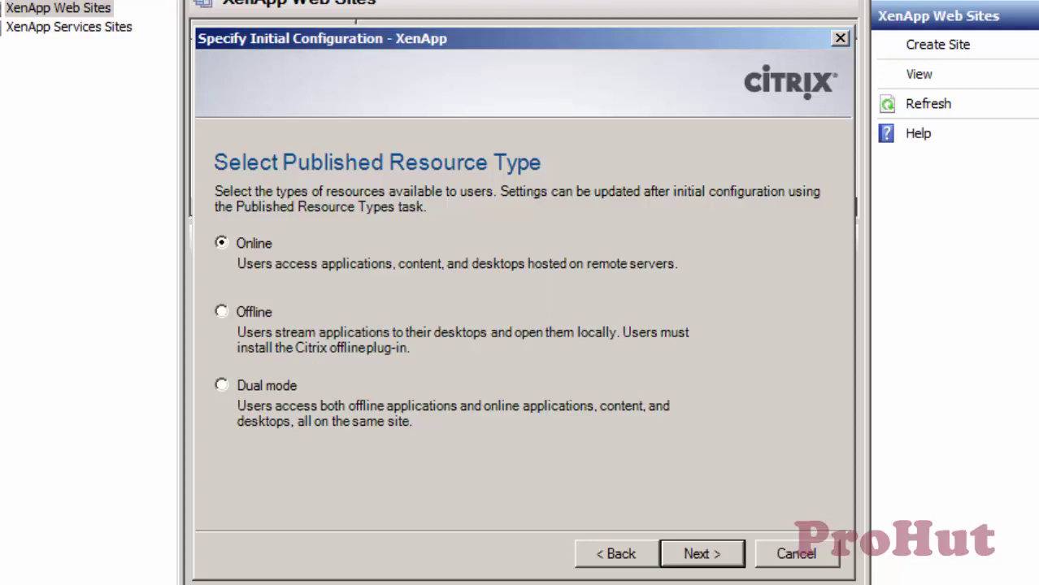
pyautogui.click(721, 561)
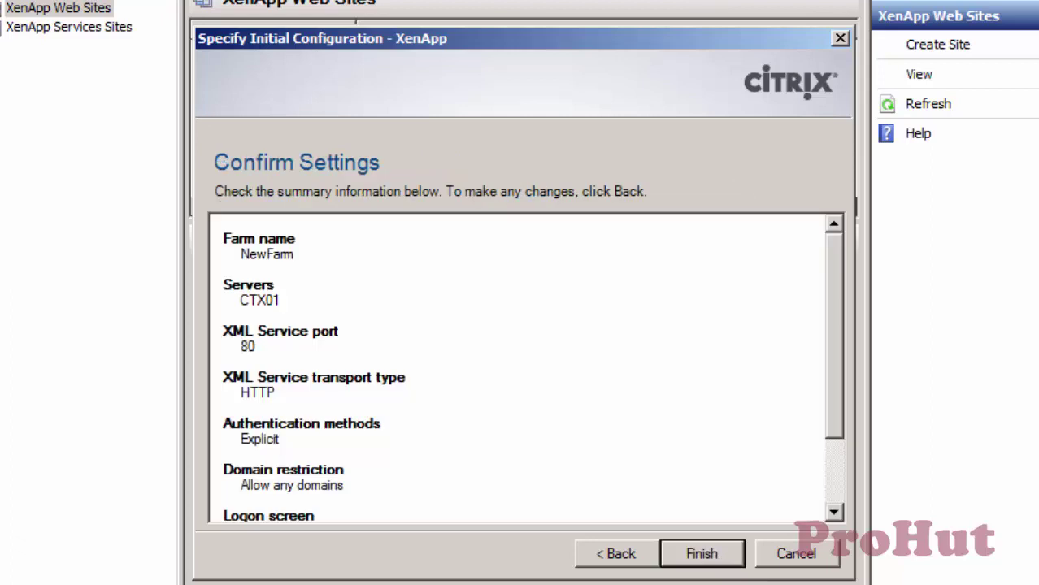
pyautogui.click(717, 561)
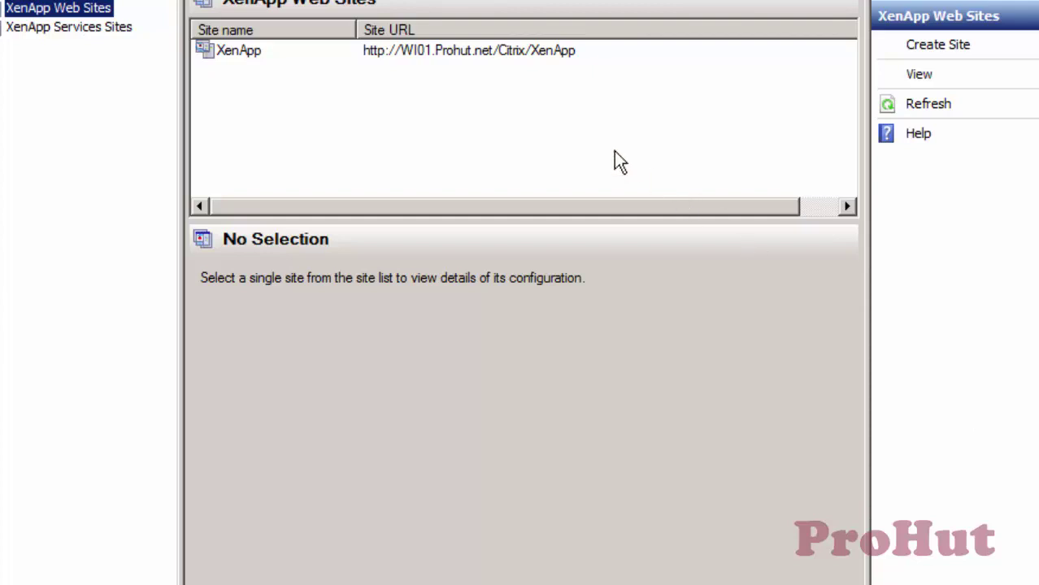
pyautogui.click(506, 56)
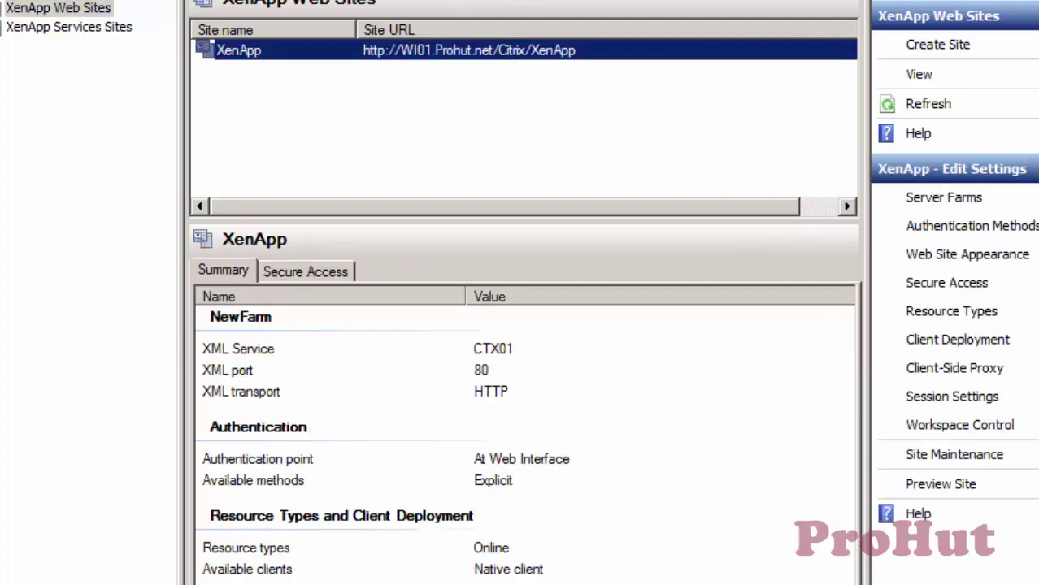